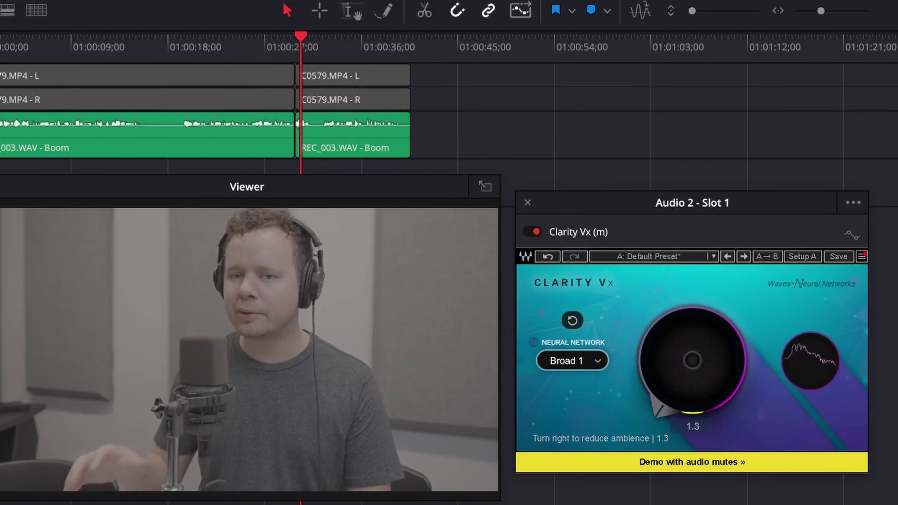
# Raise Clarity Vx ambience reduction on the Audio 2 dialogue from near zero to 62.1.
pyautogui.moveTo(692, 374); pyautogui.dragTo(692, 360)
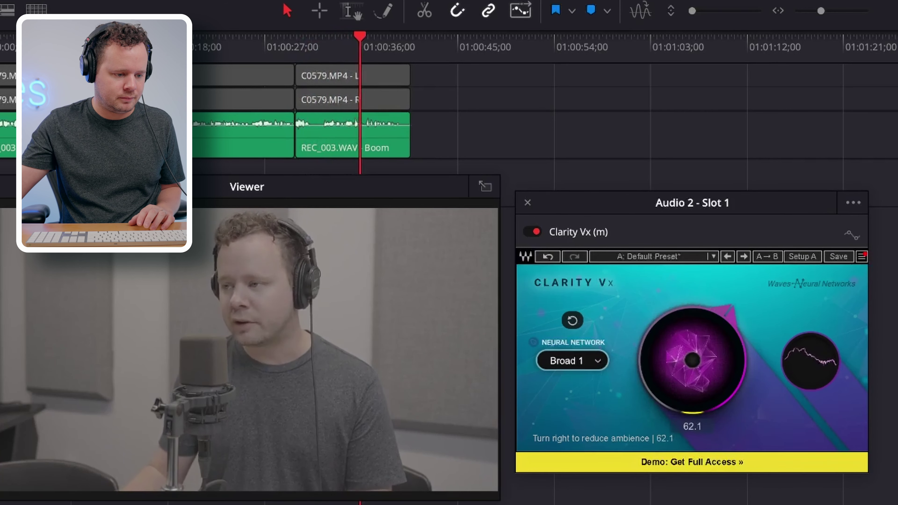
# Set Clarity Vx ambience reduction to about 69.2 and rewind the playhead to replay the line.
pyautogui.moveTo(695, 407); pyautogui.dragTo(695, 407)
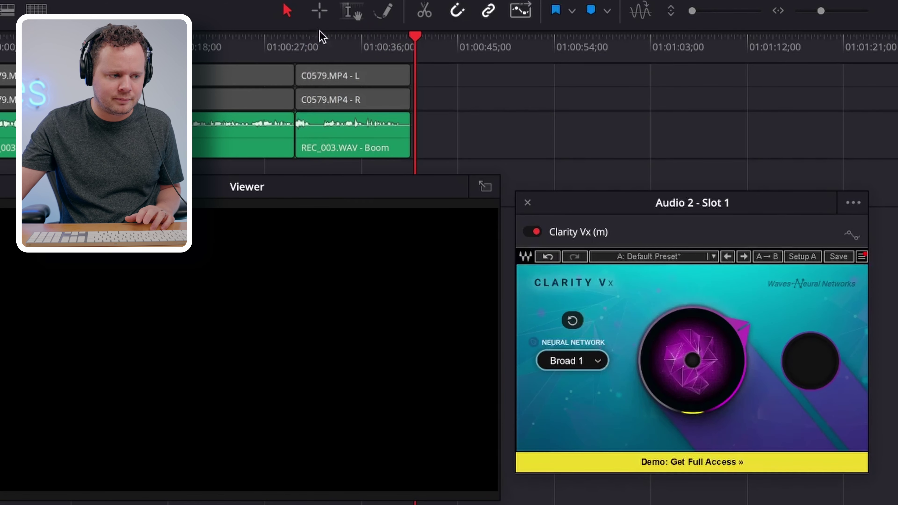
pyautogui.moveTo(320, 35)
pyautogui.mouseDown()
pyautogui.moveTo(296, 36)
pyautogui.moveTo(303, 41)
pyautogui.mouseUp()
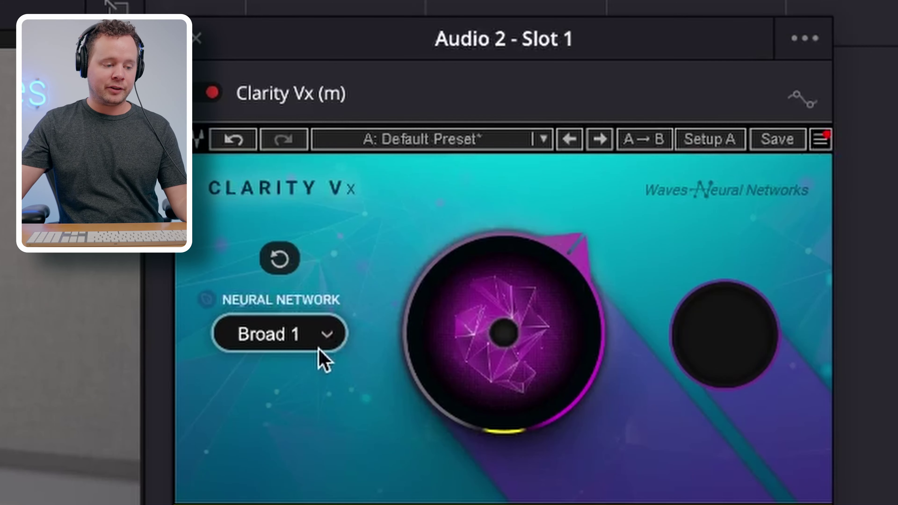
# Scroll the Clarity Vx Neural Network dropdown from Broad 1 to Broad 2.
pyautogui.moveTo(312, 343)
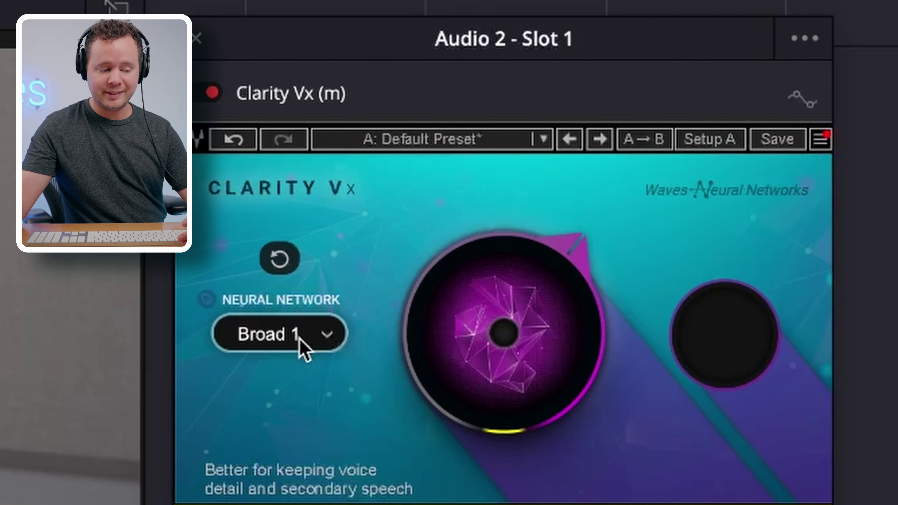
pyautogui.scroll(-1, 299, 340)
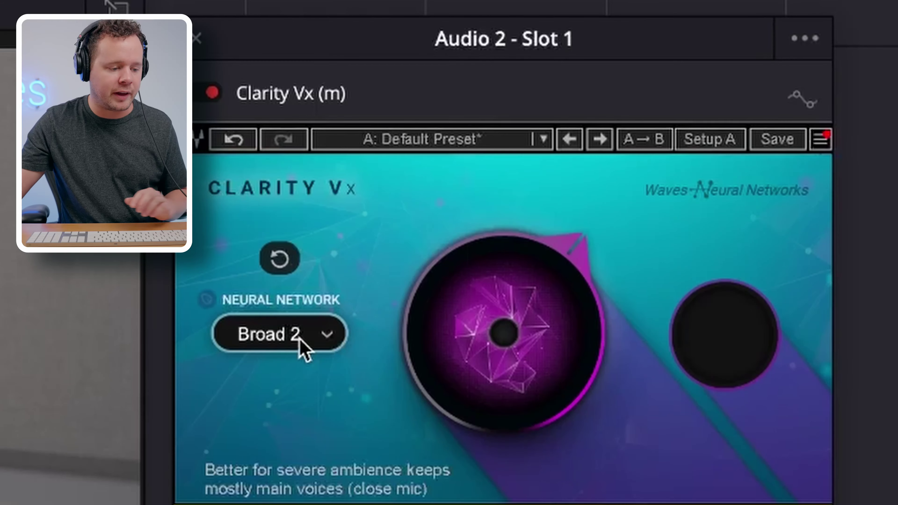
# Scroll the Neural Network dropdown past Broad ECO and leave it on Broad 1.
pyautogui.scroll(-1, 300, 339)
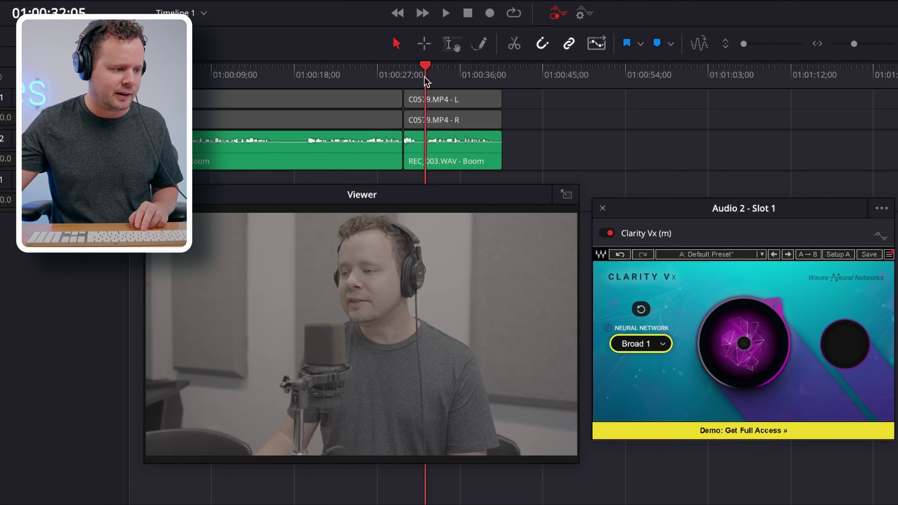
# Replay the REC_003 boom clip from about 01:00:13 on Broad 1, stopping near 01:00:19.
pyautogui.moveTo(427, 82); pyautogui.dragTo(257, 88)
pyautogui.press('space')
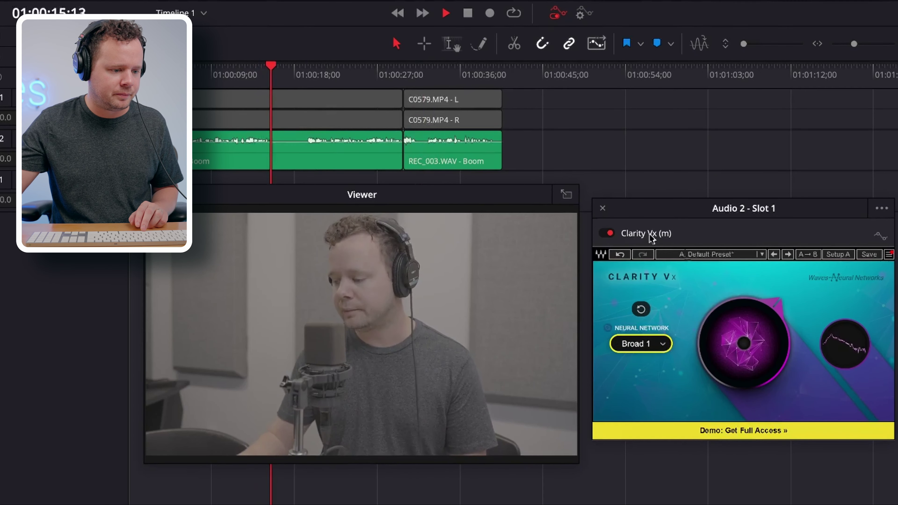
pyautogui.moveTo(737, 364)
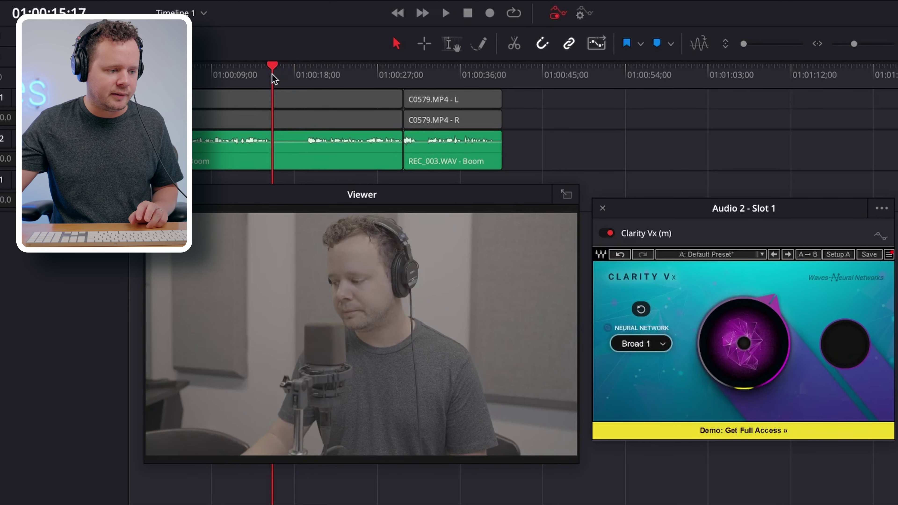
pyautogui.moveTo(272, 78); pyautogui.dragTo(247, 79)
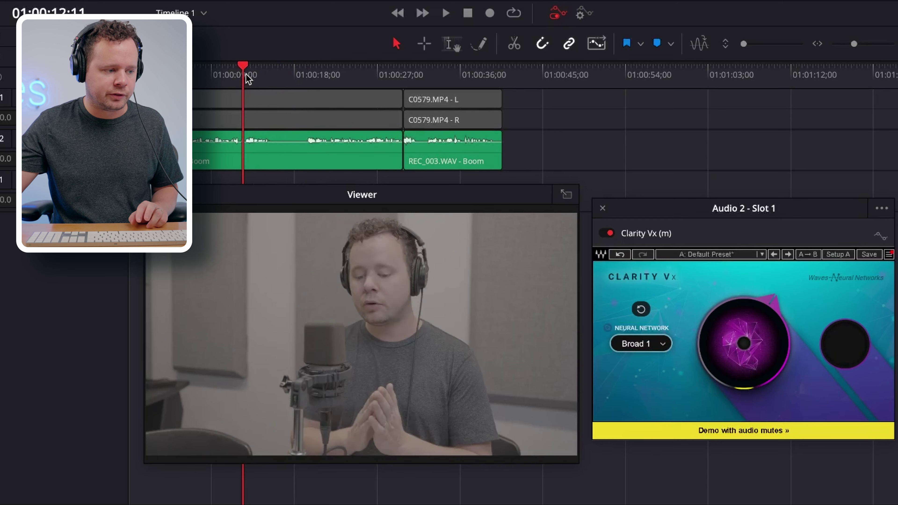
pyautogui.moveTo(762, 338)
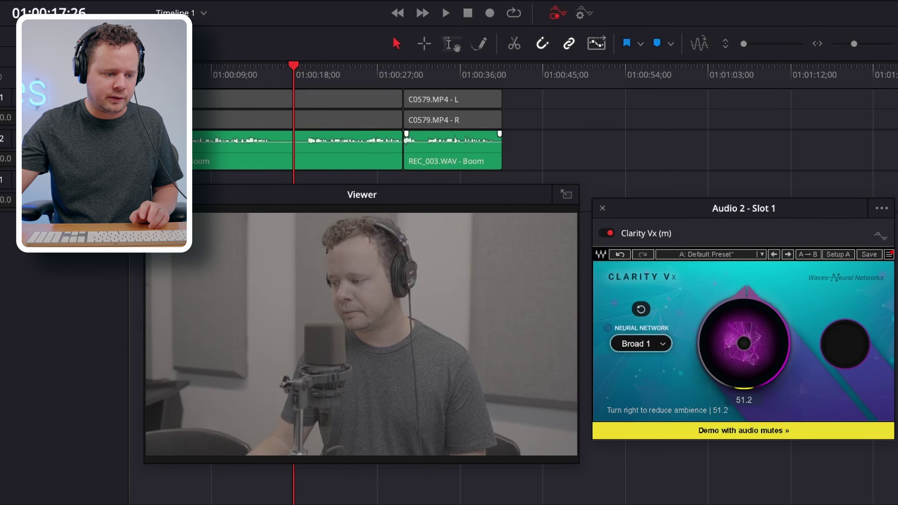
pyautogui.click(260, 67)
pyautogui.press('space')
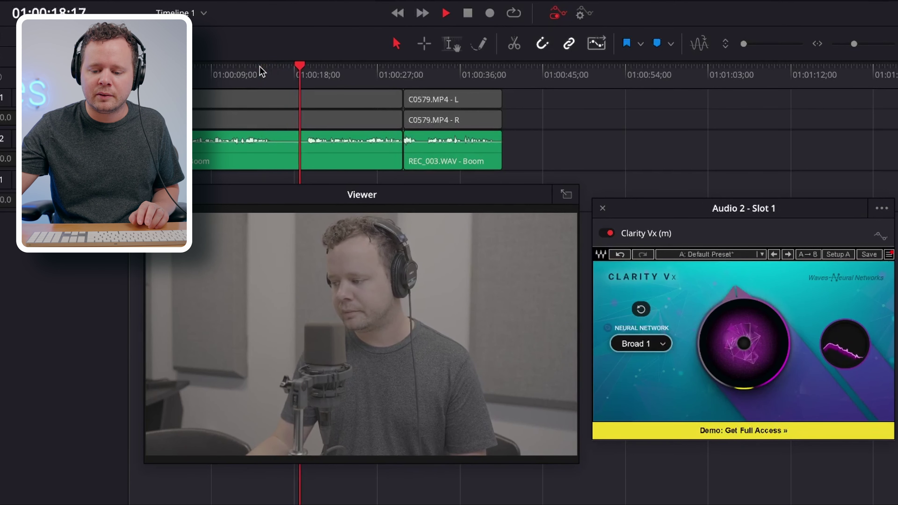
pyautogui.press('space')
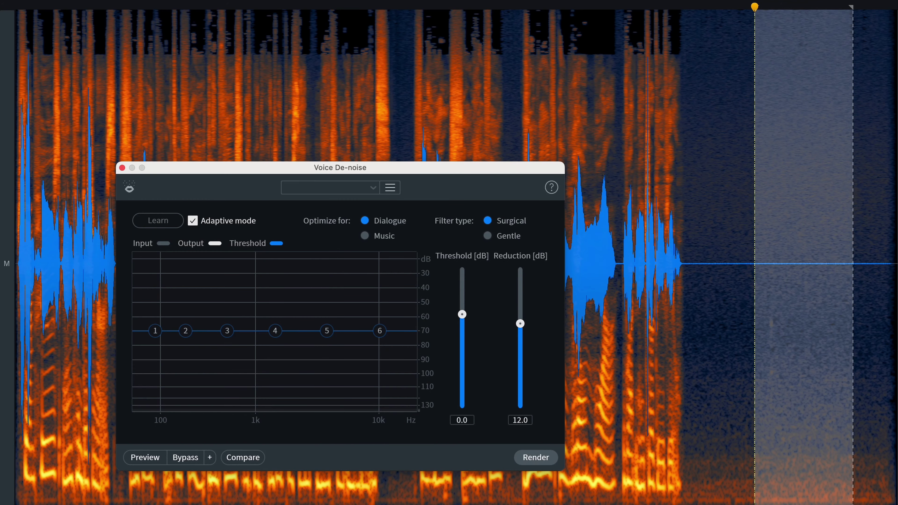
# With Adaptive mode off, learn a Voice De-noise noise profile from the silent stretch after the speech.
pyautogui.moveTo(717, 151); pyautogui.dragTo(835, 166)
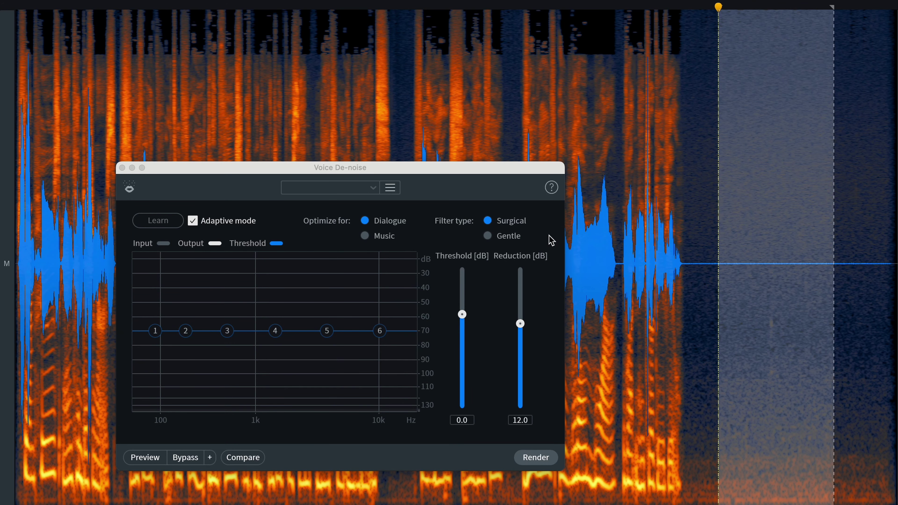
pyautogui.click(197, 224)
pyautogui.click(156, 226)
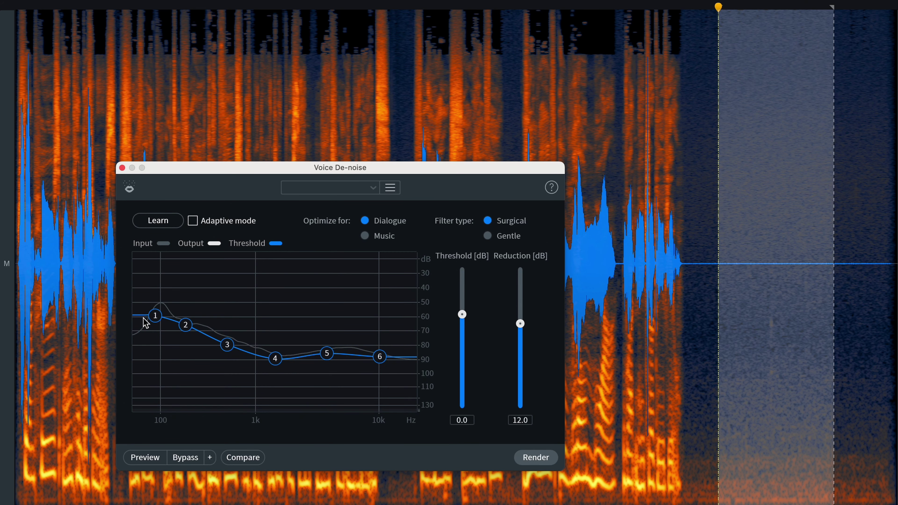
# Render Voice De-noise on the whole clip, re-enable Adaptive mode, and preview from the speech start.
pyautogui.click(271, 75)
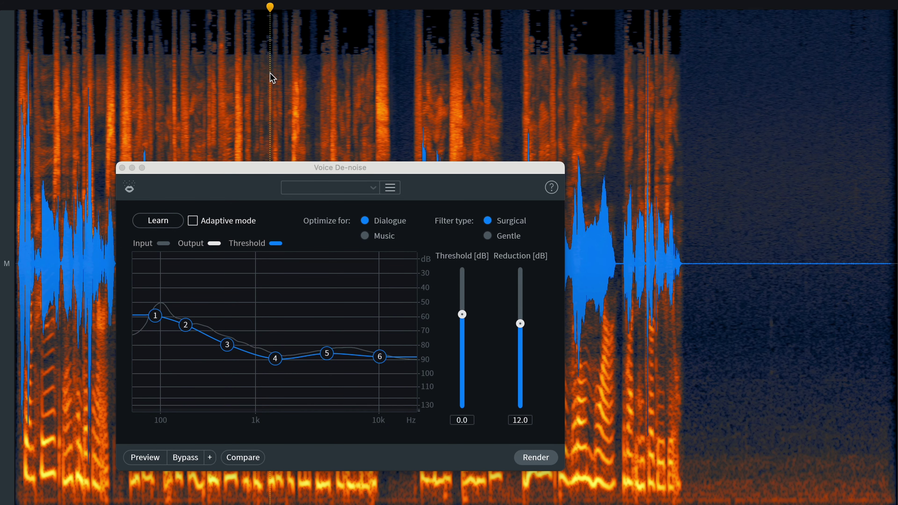
pyautogui.click(540, 458)
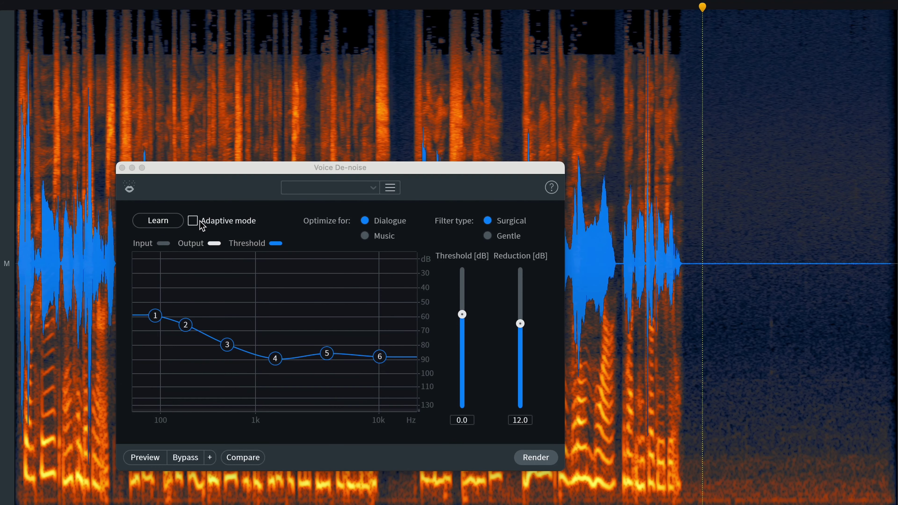
pyautogui.click(198, 223)
pyautogui.click(228, 84)
pyautogui.click(157, 461)
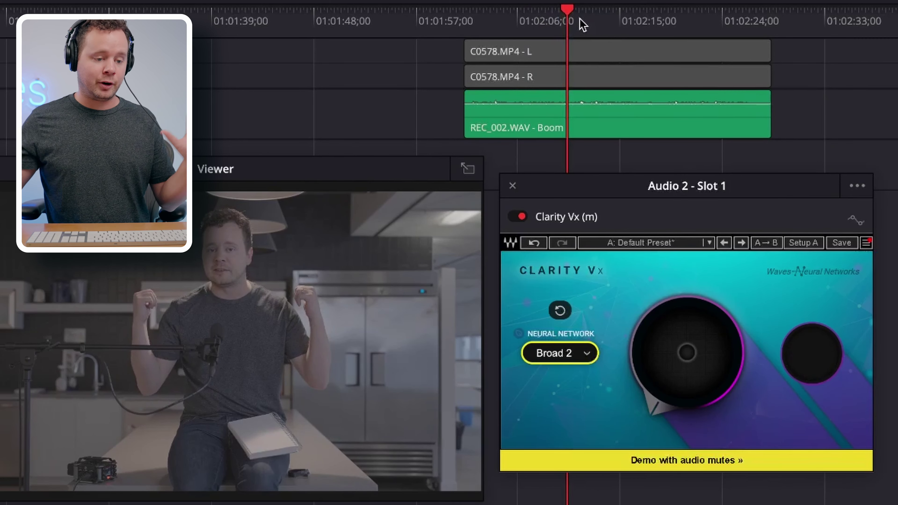
# Play the kitchen clip, sweeping Clarity Vx ambience reduction from 0 to 100 and back, then fine-tuning it.
pyautogui.press('space')
pyautogui.moveTo(687, 359); pyautogui.dragTo(688, 295)
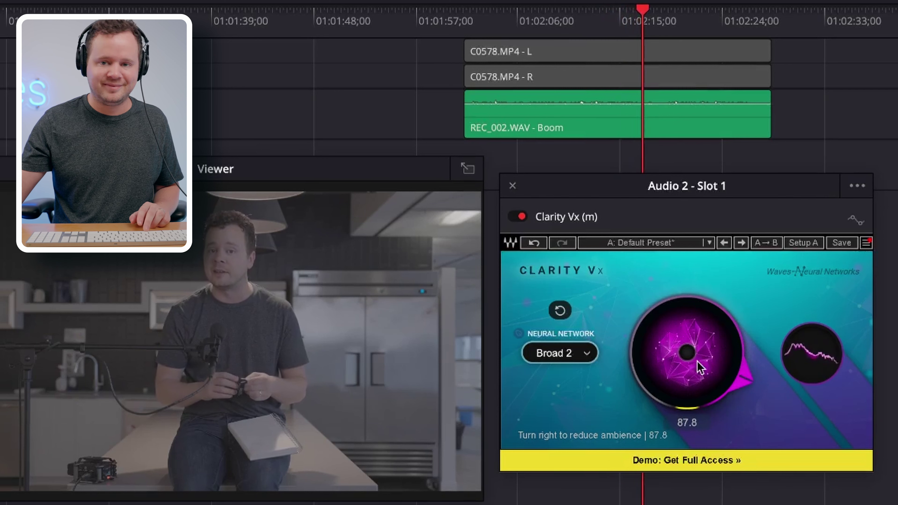
pyautogui.moveTo(699, 371); pyautogui.dragTo(699, 354)
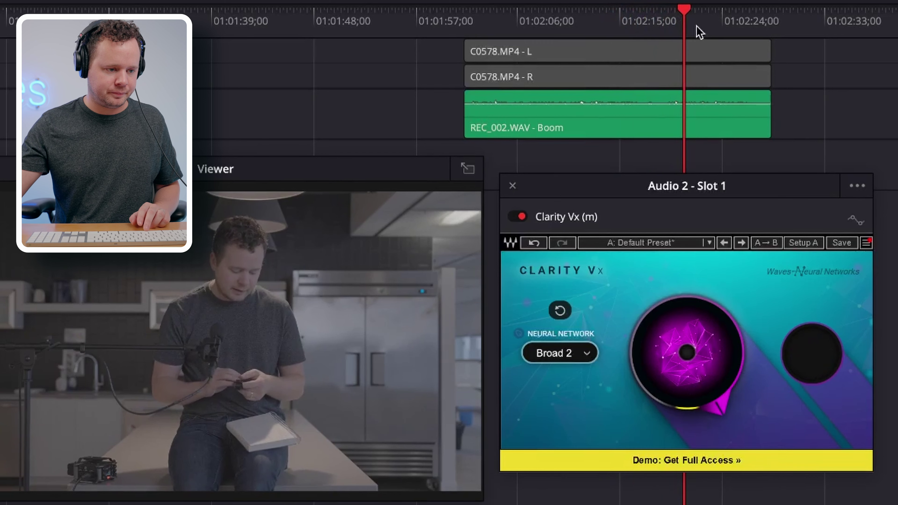
pyautogui.moveTo(691, 332)
pyautogui.moveTo(691, 332); pyautogui.dragTo(692, 367)
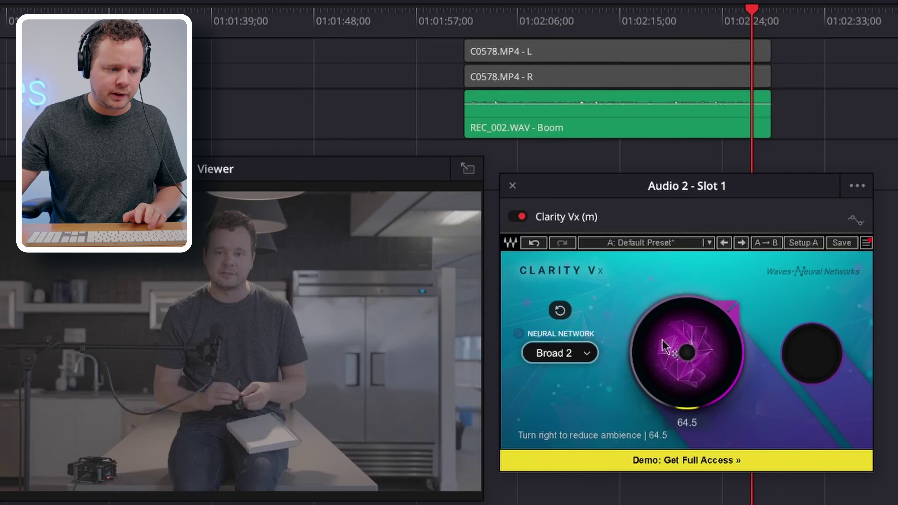
pyautogui.moveTo(668, 362); pyautogui.dragTo(668, 340)
pyautogui.click(587, 25)
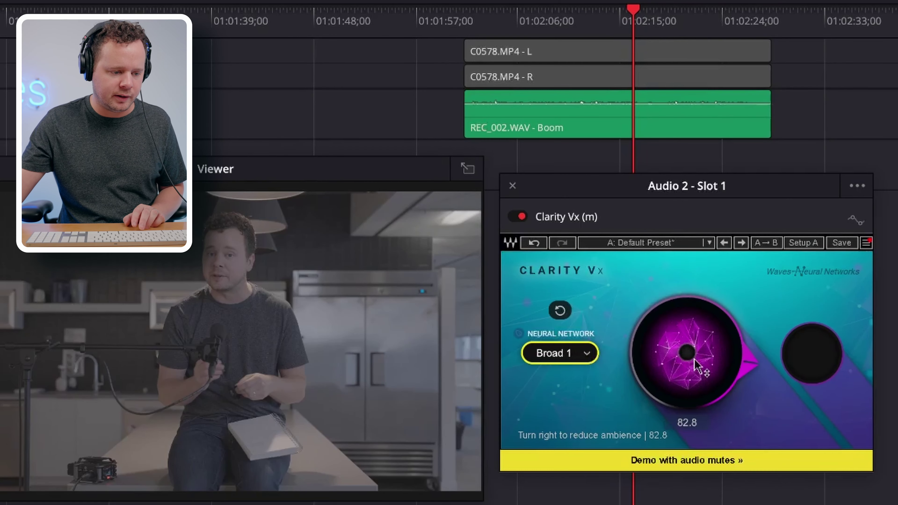
pyautogui.moveTo(695, 357); pyautogui.dragTo(695, 351)
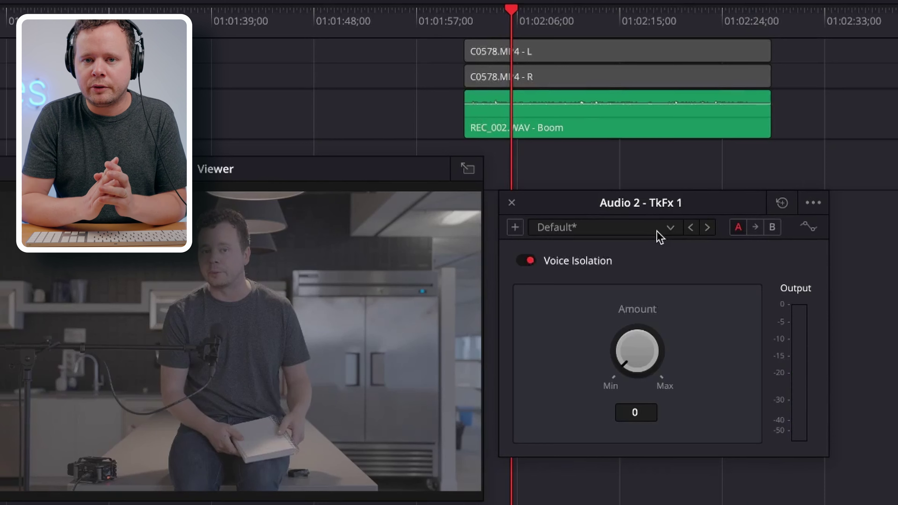
# Nudge the Audio 2 Voice Isolation window right and raise its Amount from 0 to 47.
pyautogui.moveTo(622, 210); pyautogui.dragTo(641, 208)
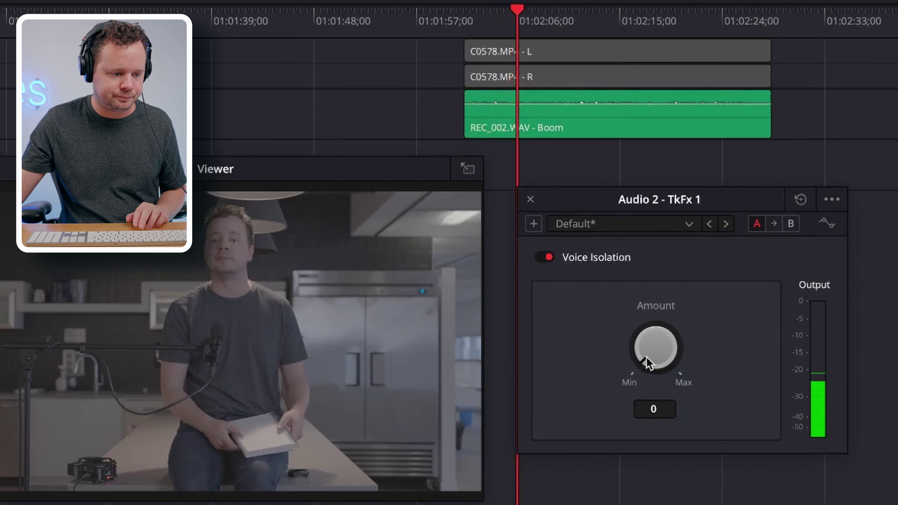
pyautogui.moveTo(646, 357); pyautogui.dragTo(749, 361)
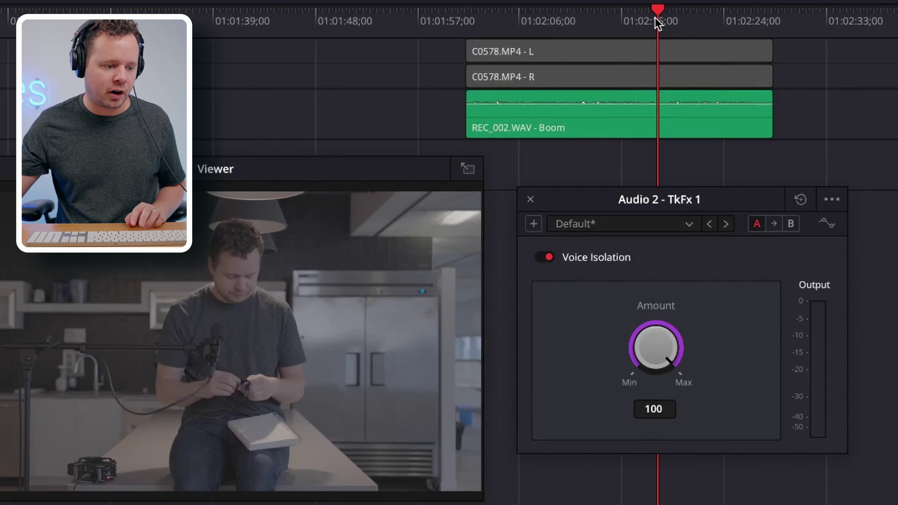
# Play the REC_002 boom clip through Voice Isolation with Amount at 100.
pyautogui.press('space')
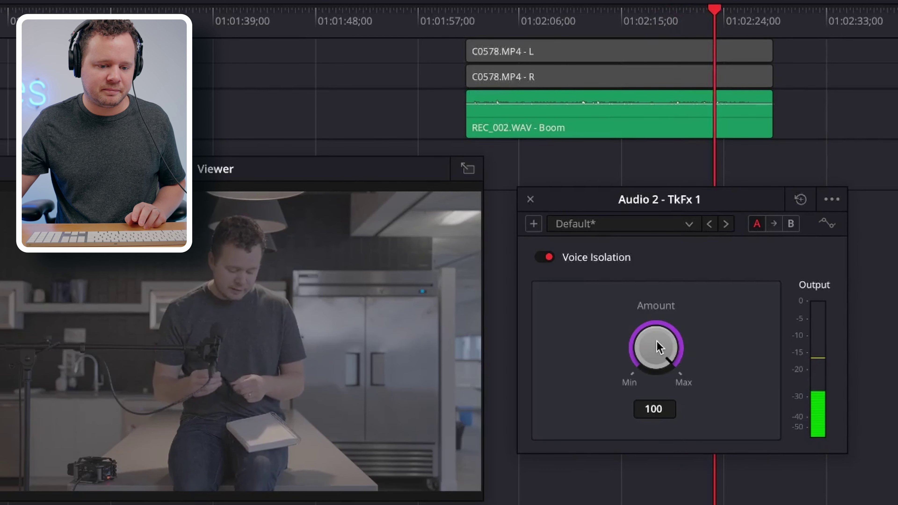
# Close the Voice Isolation window and replay the clip from 01:02:06.
pyautogui.click(531, 200)
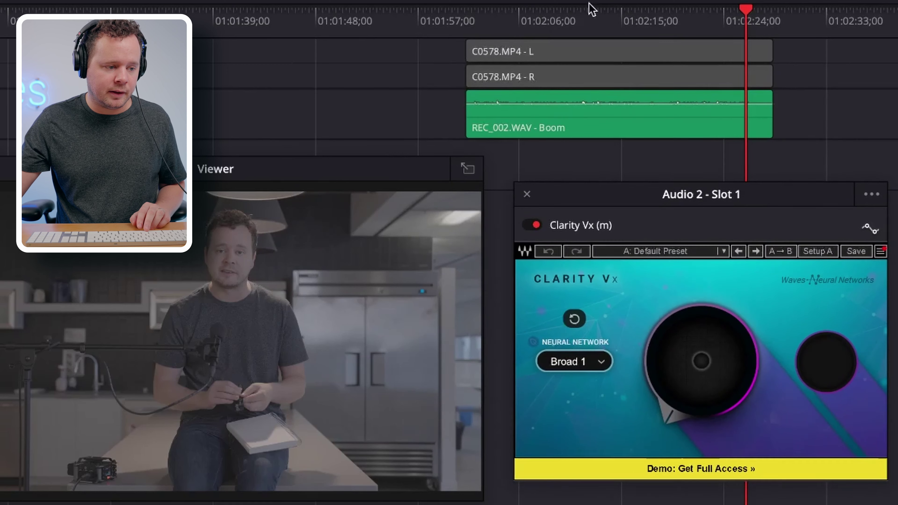
pyautogui.click(581, 10)
pyautogui.press('space')
# Switch Clarity Vx to Broad 2 and raise ambience reduction to 92.3.
pyautogui.moveTo(691, 367); pyautogui.dragTo(701, 356)
pyautogui.scroll(-1, 567, 360)
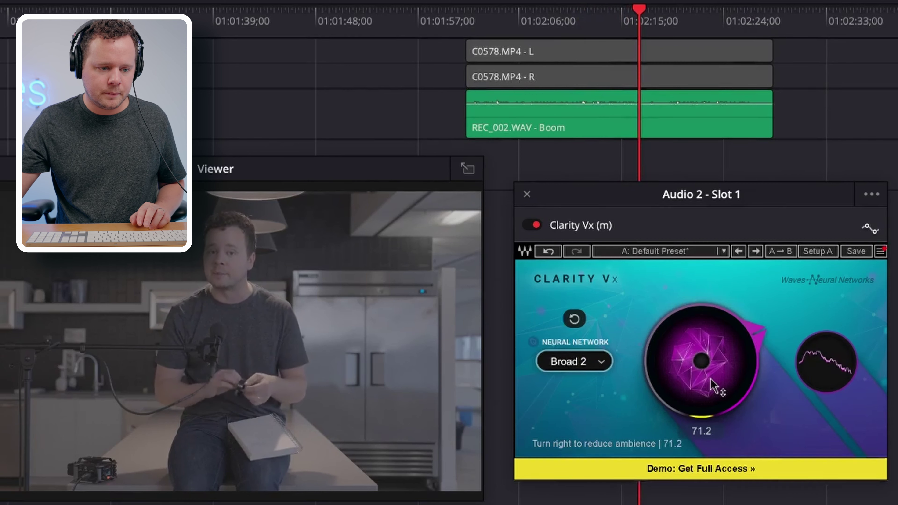
pyautogui.moveTo(710, 384); pyautogui.dragTo(708, 368)
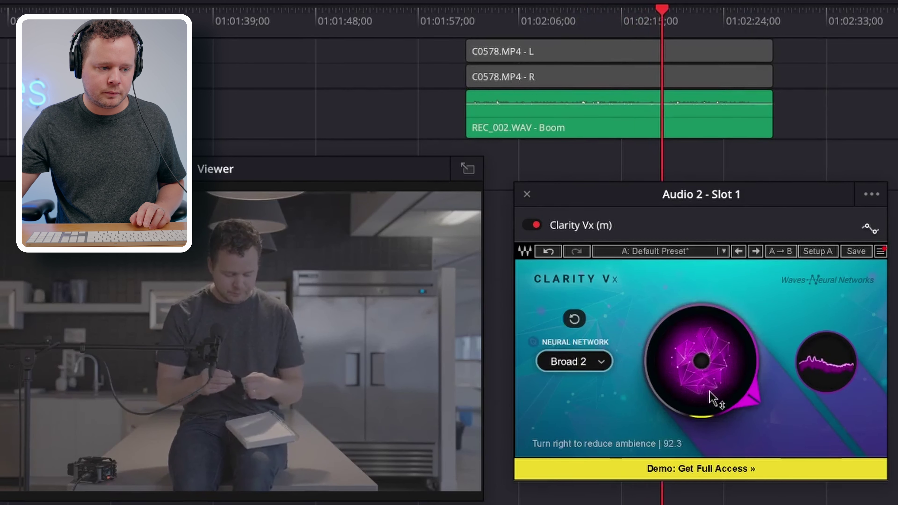